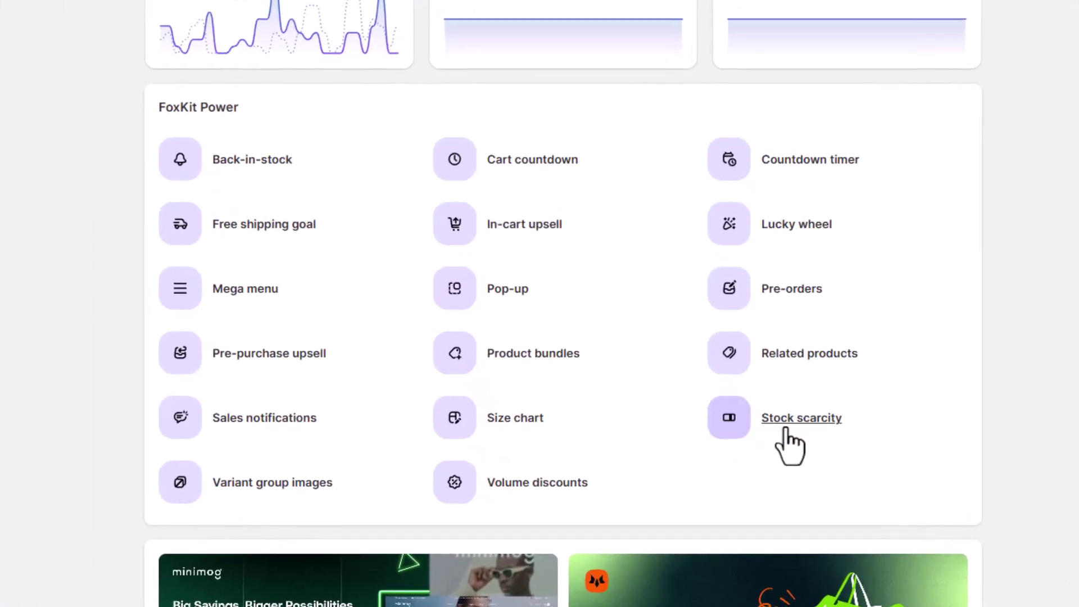
- Open the Stock scarcity settings and mark the feature Active
{"action": "left_click", "coordinate": [774, 417]}
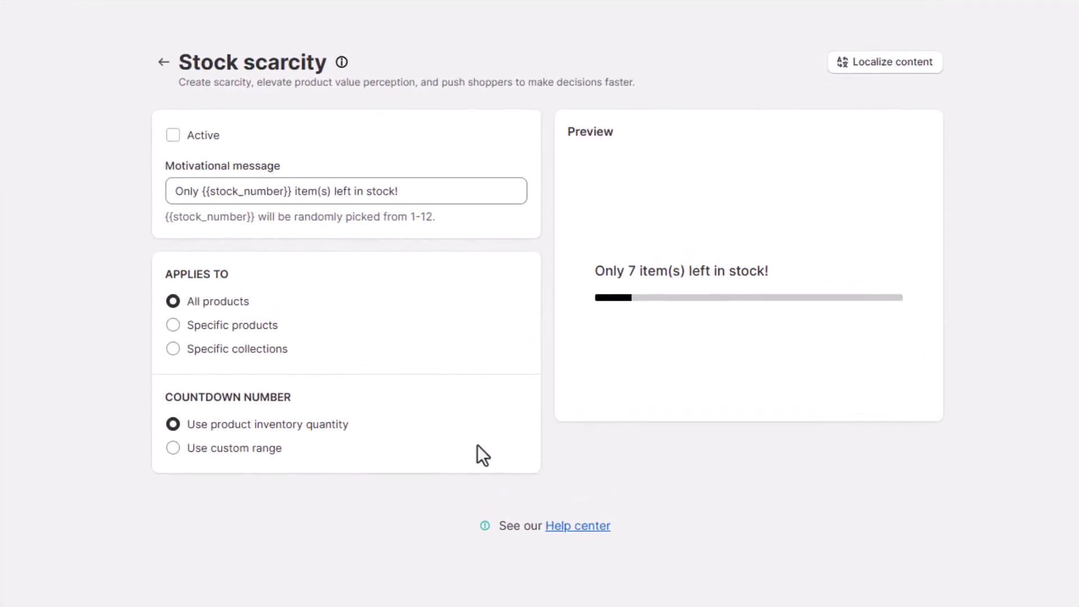
{"action": "left_click", "coordinate": [173, 143]}
- Target stock scarcity at the Megamog - Sale collection and enable Track quantity on the product
{"action": "left_click", "coordinate": [228, 327]}
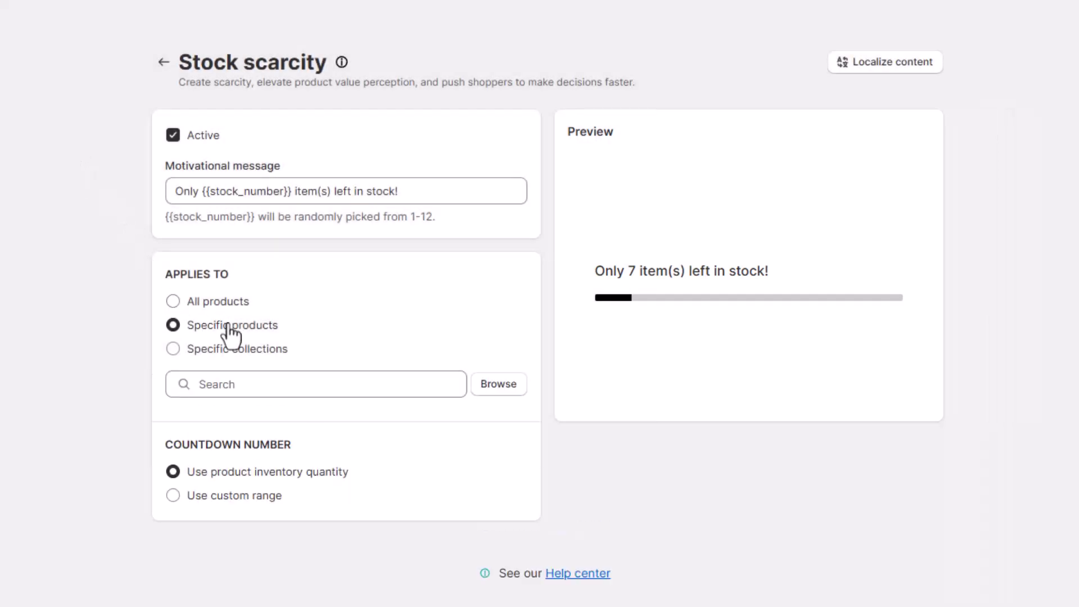
{"action": "left_click", "coordinate": [247, 351]}
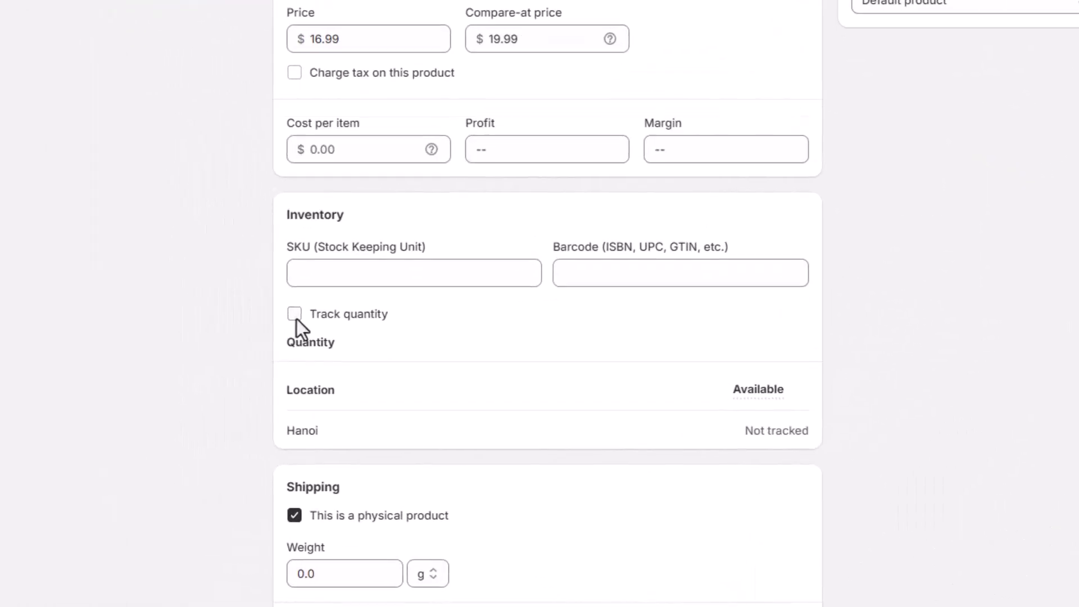
{"action": "left_click", "coordinate": [286, 297]}
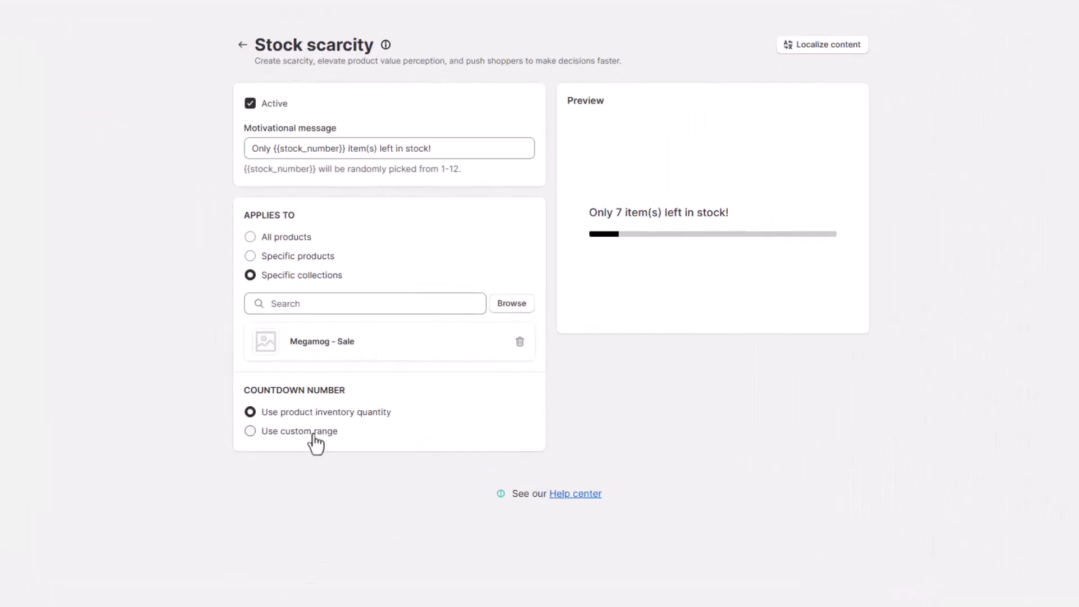
- Set the countdown to a custom range from 5 to 10 and save
{"action": "left_click", "coordinate": [314, 442]}
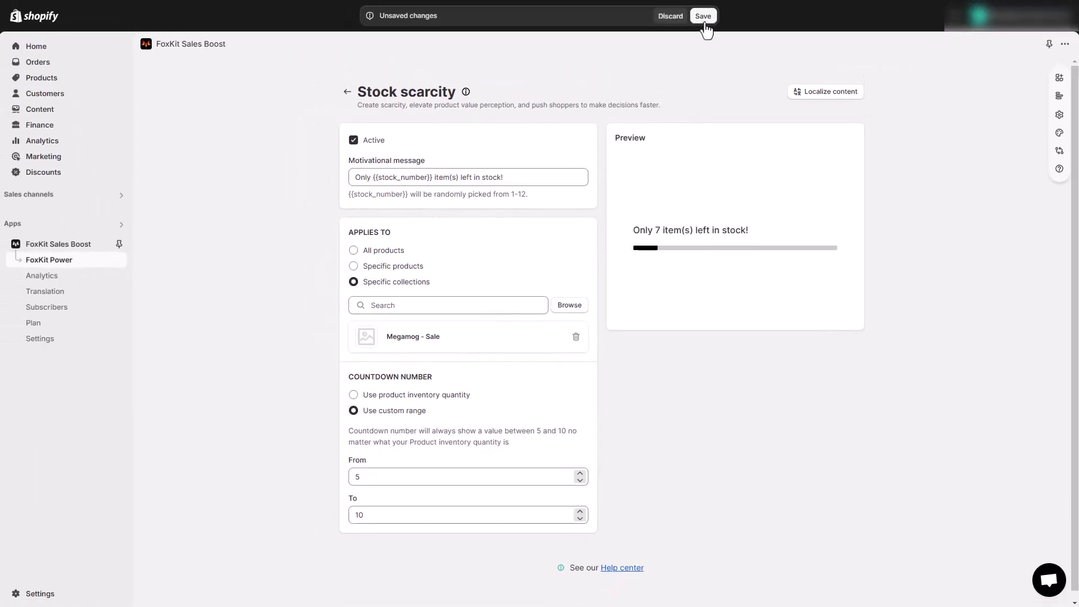
{"action": "left_click", "coordinate": [704, 26]}
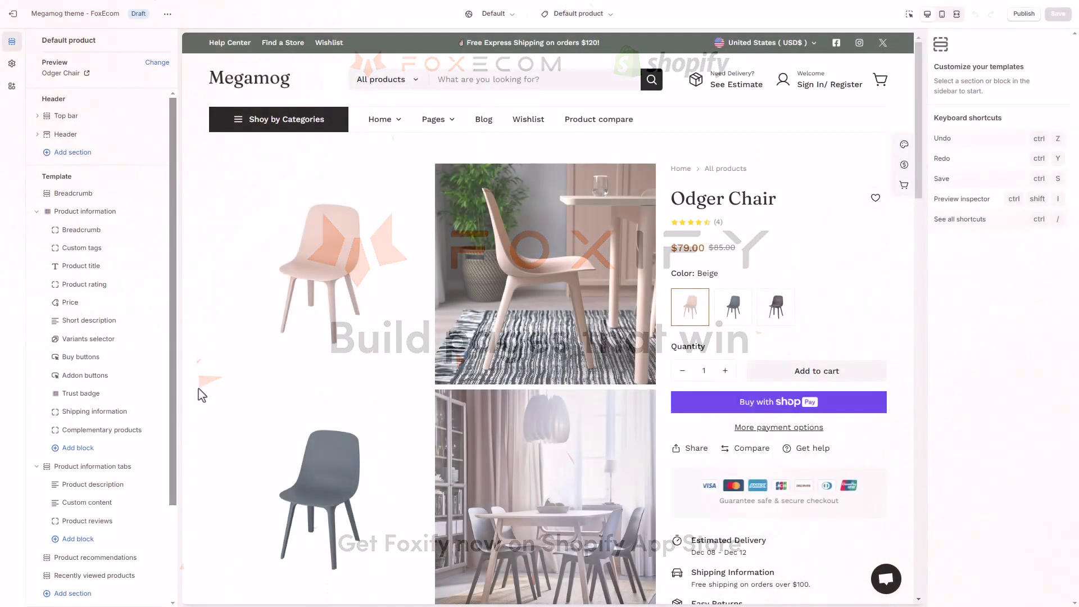
{"action": "scroll", "coordinate": [202, 395], "scroll_direction": "down", "scroll_amount": 3}
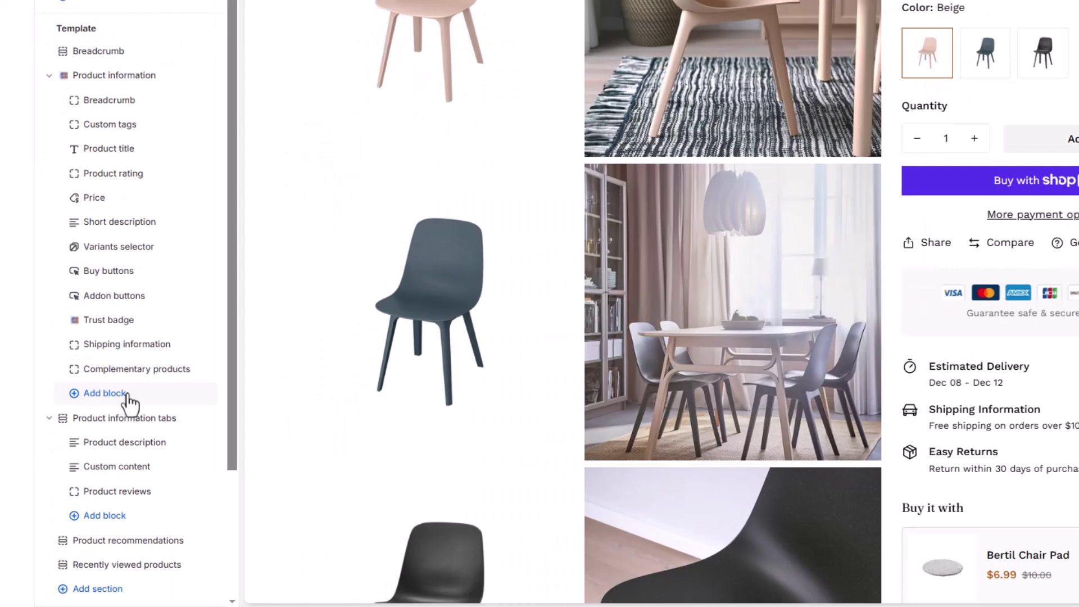
- Add the FoxKit: Stock countdown app block to Product information
{"action": "left_click", "coordinate": [78, 447]}
{"action": "left_click", "coordinate": [377, 314]}
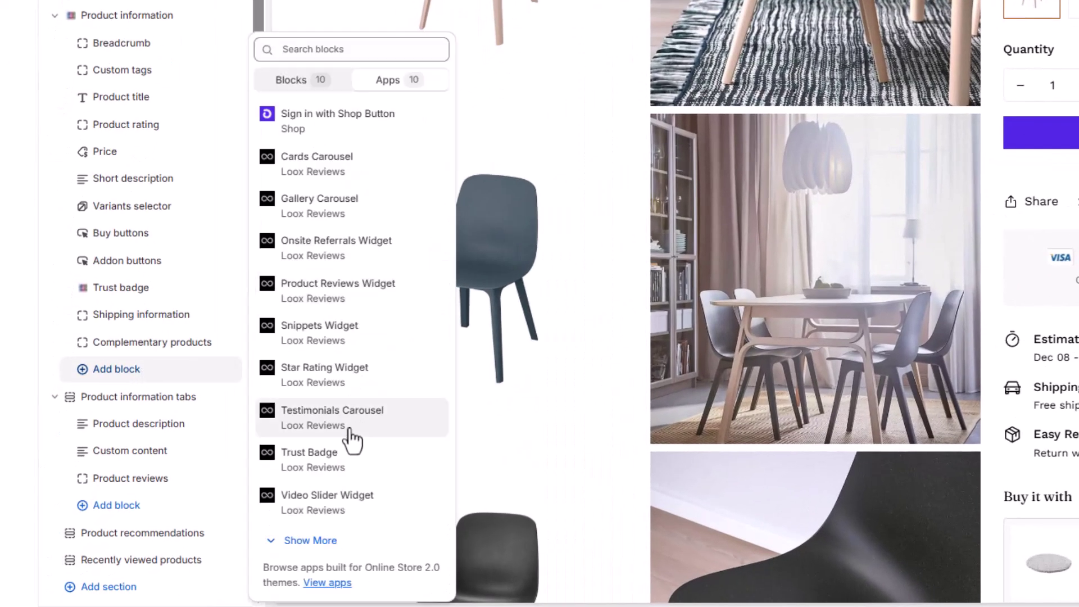
{"action": "left_click", "coordinate": [309, 544]}
{"action": "scroll", "coordinate": [396, 391], "scroll_direction": "down", "scroll_amount": 3}
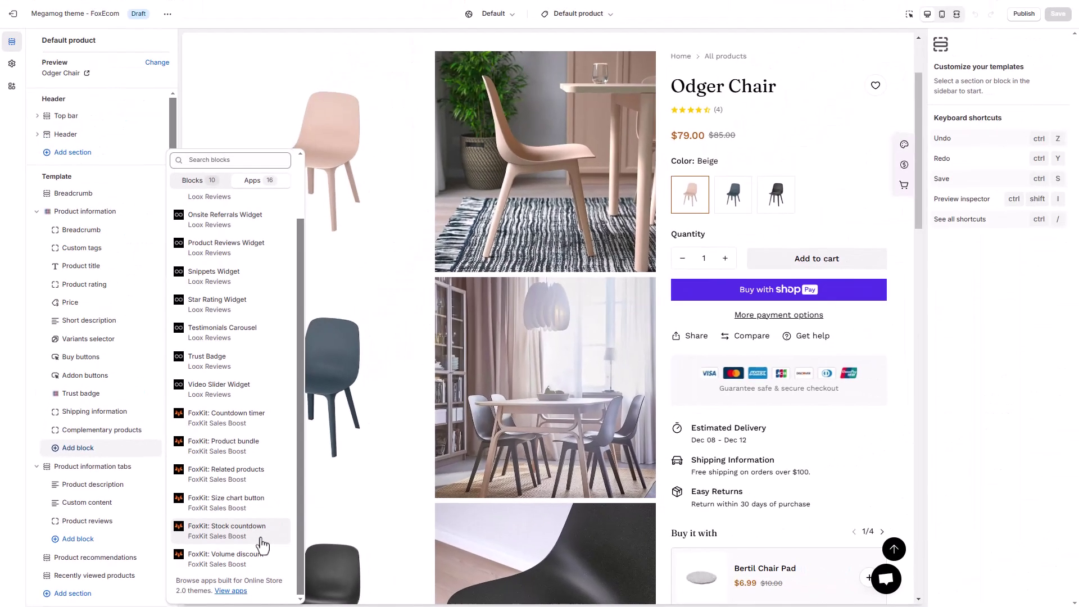
{"action": "left_click", "coordinate": [394, 506]}
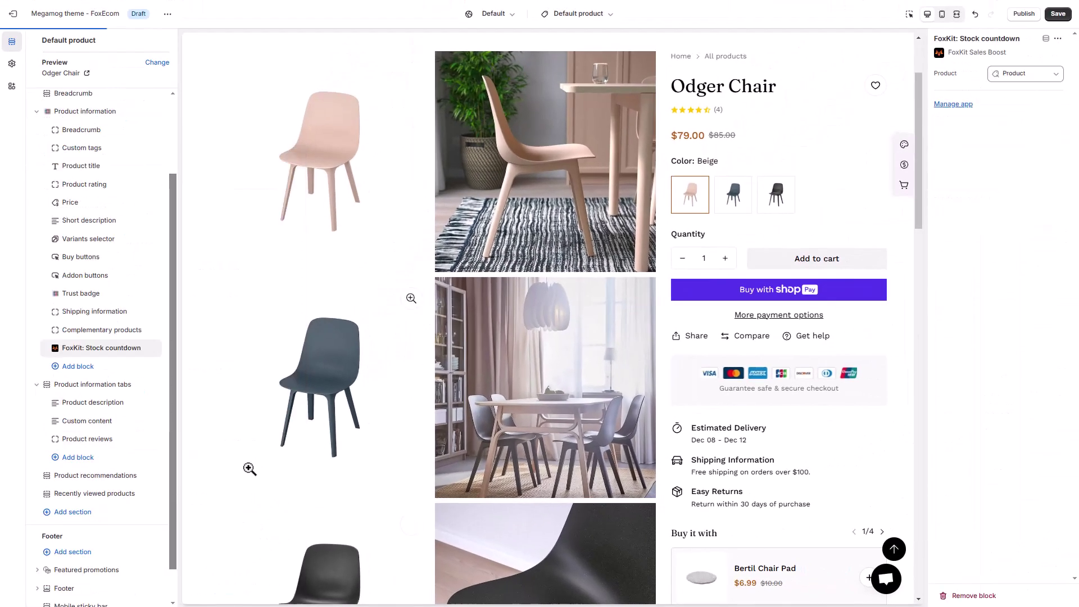
{"action": "scroll", "coordinate": [208, 468], "scroll_direction": "down", "scroll_amount": 5}
{"action": "scroll", "coordinate": [208, 469], "scroll_direction": "down", "scroll_amount": 3}
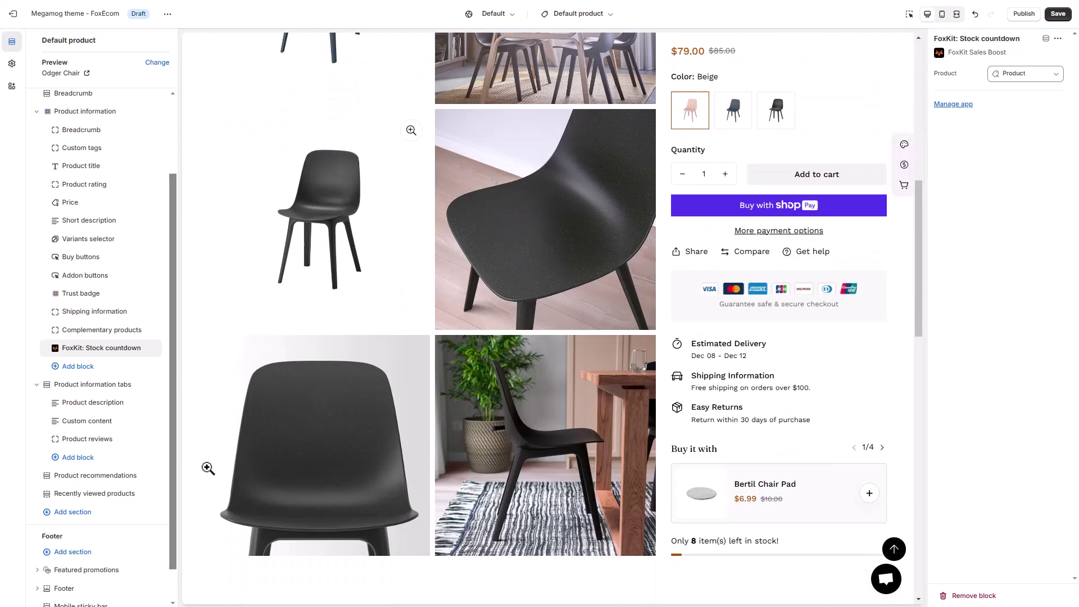
{"action": "scroll", "coordinate": [208, 469], "scroll_direction": "down", "scroll_amount": 3}
{"action": "scroll", "coordinate": [209, 469], "scroll_direction": "up", "scroll_amount": 2}
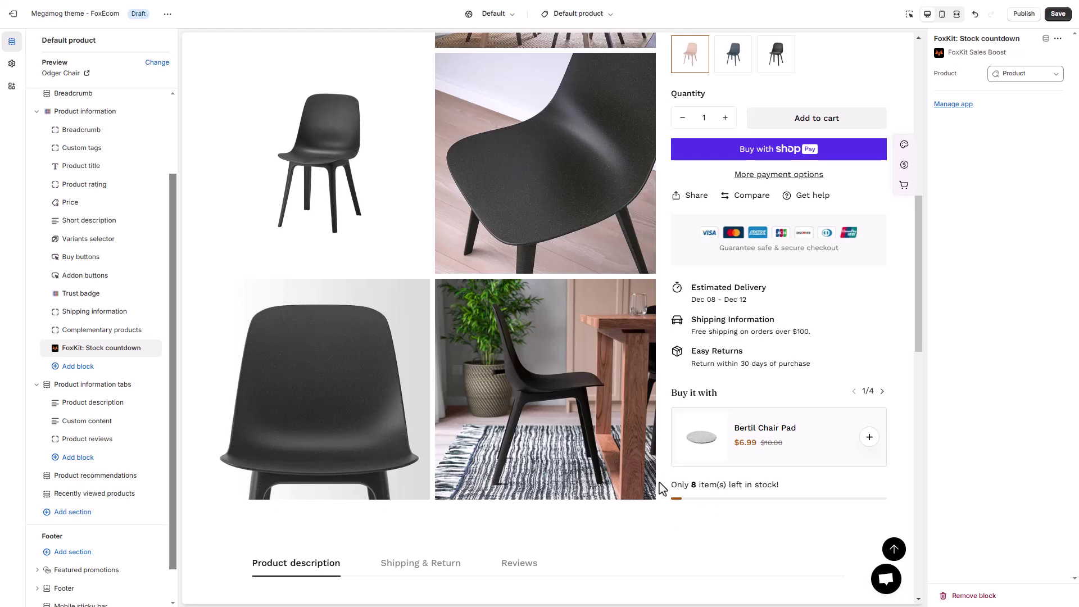
- Move the Stock countdown block above Variants selector and save the theme
{"action": "mouse_move", "coordinate": [97, 347]}
{"action": "left_click_drag", "start_coordinate": [55, 350], "coordinate": [56, 238]}
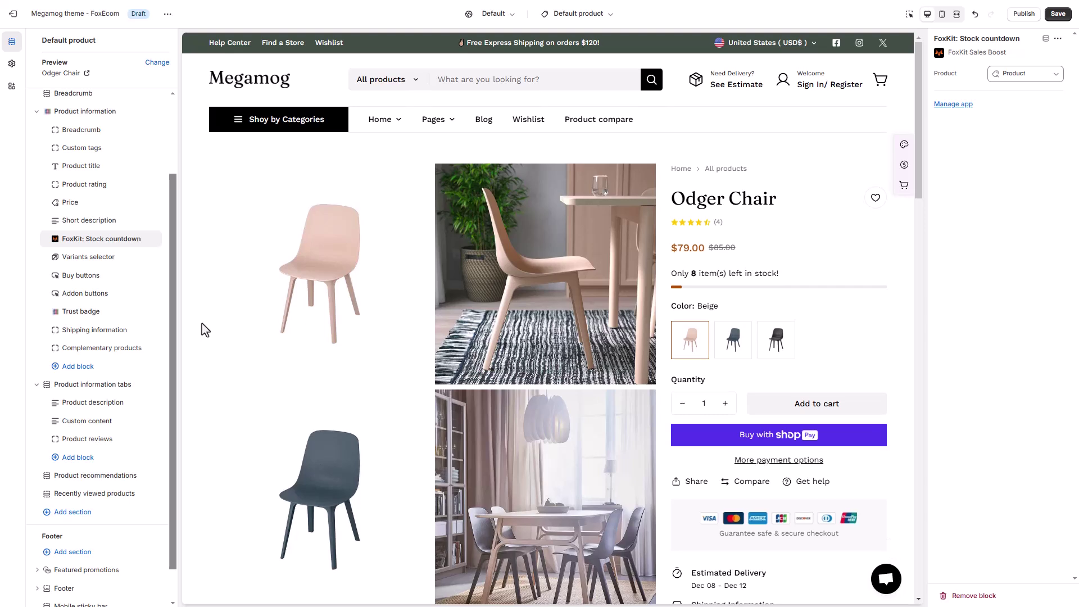
{"action": "left_click", "coordinate": [1056, 14]}
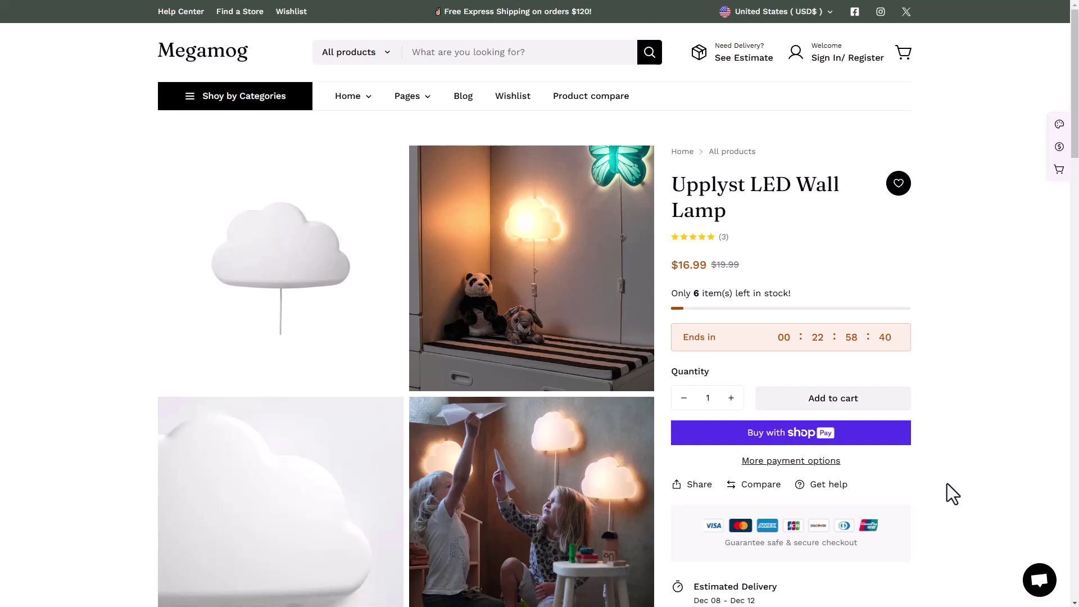
{"action": "scroll", "coordinate": [947, 483], "scroll_direction": "down", "scroll_amount": 2}
{"action": "scroll", "coordinate": [946, 484], "scroll_direction": "down", "scroll_amount": 4}
{"action": "scroll", "coordinate": [946, 484], "scroll_direction": "down", "scroll_amount": 3}
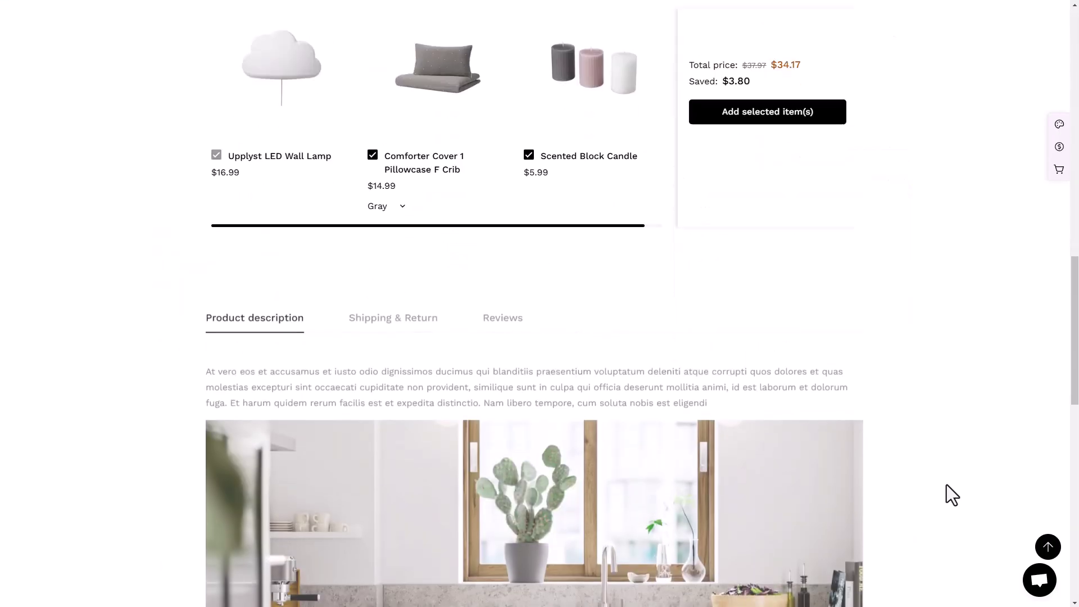